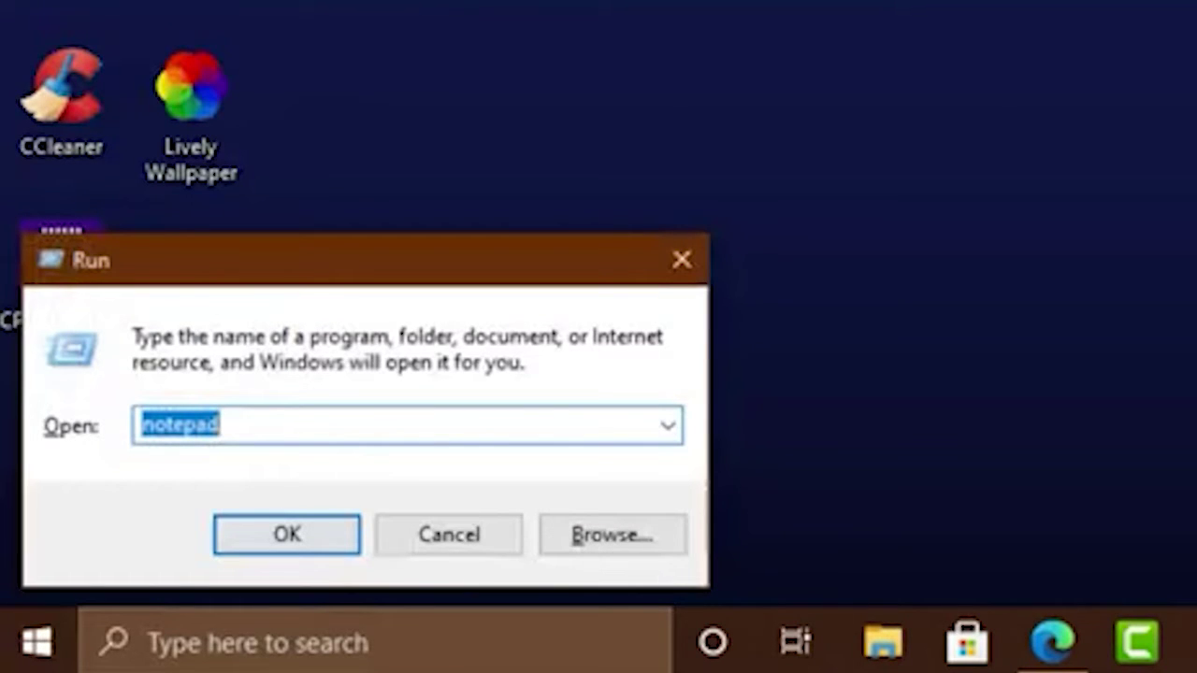
# Step: Run dxdiag and let it check drivers for digital signatures
pyautogui.write('dxdiag')
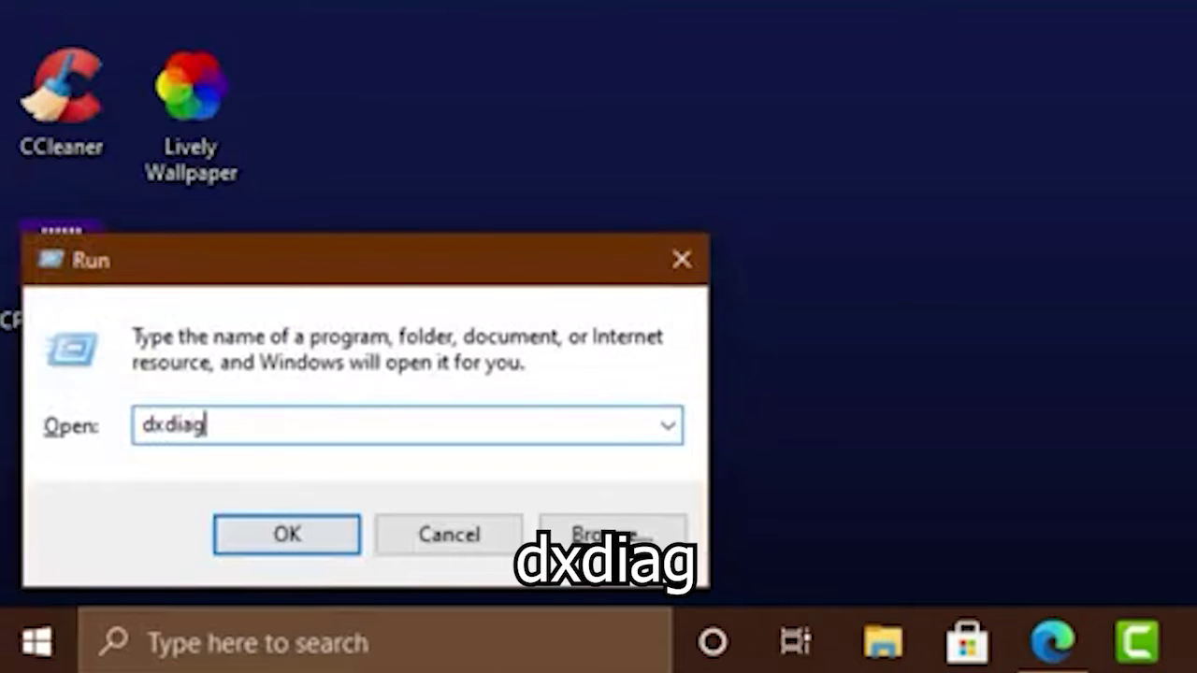
pyautogui.press('Return')
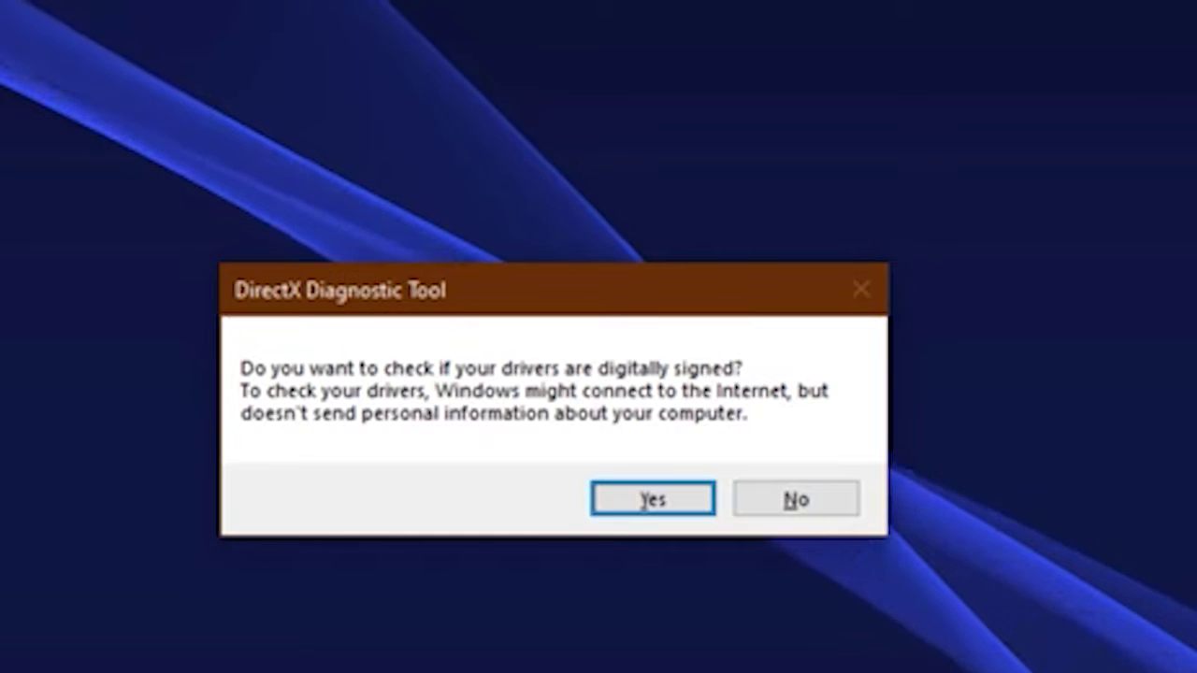
pyautogui.press('Return')
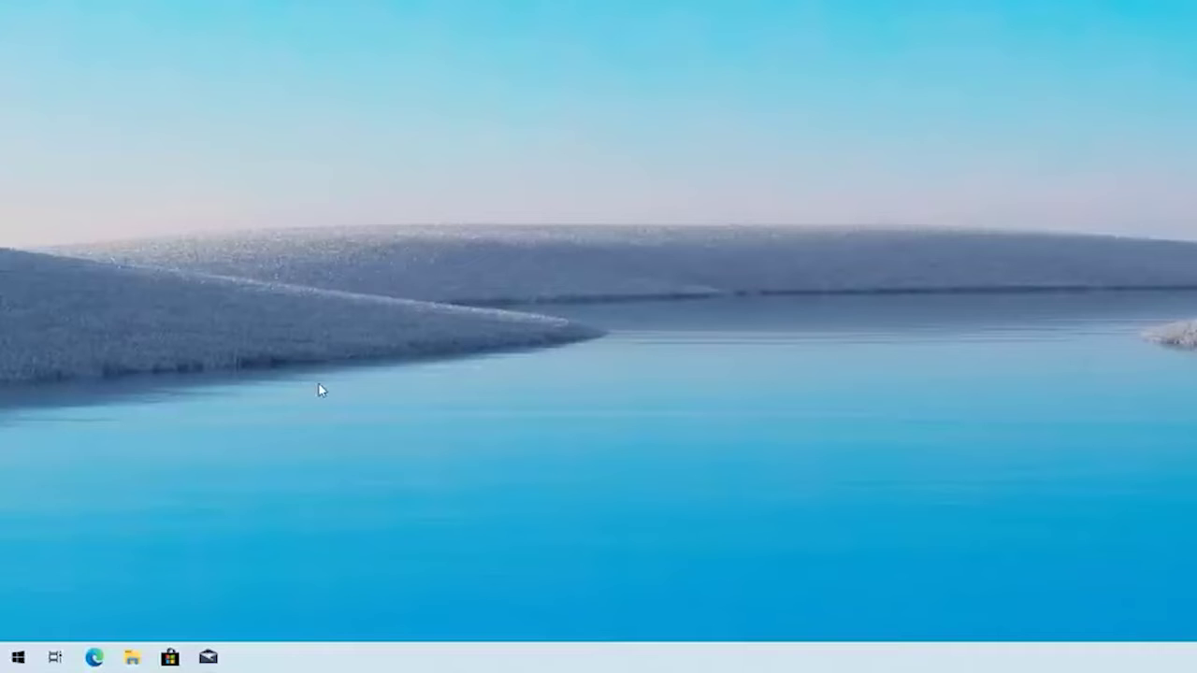
# Step: Start the Windows 11 upgrade from Update & Security and accept its license
pyautogui.press('super')
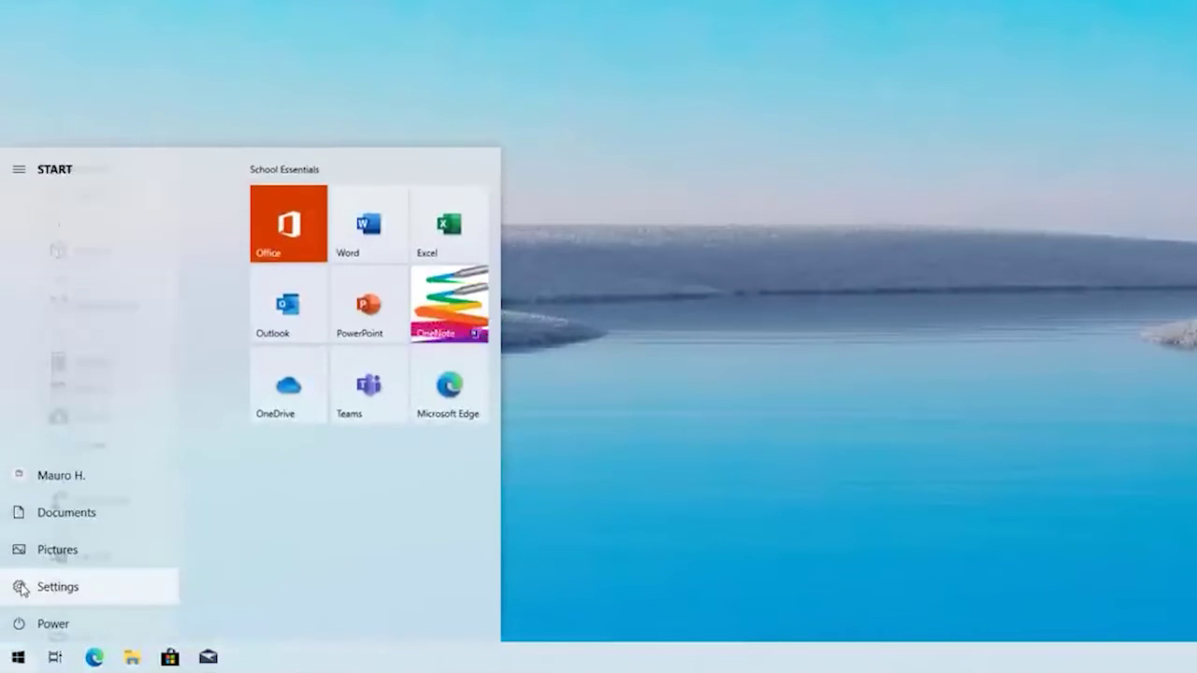
pyautogui.click(20, 588)
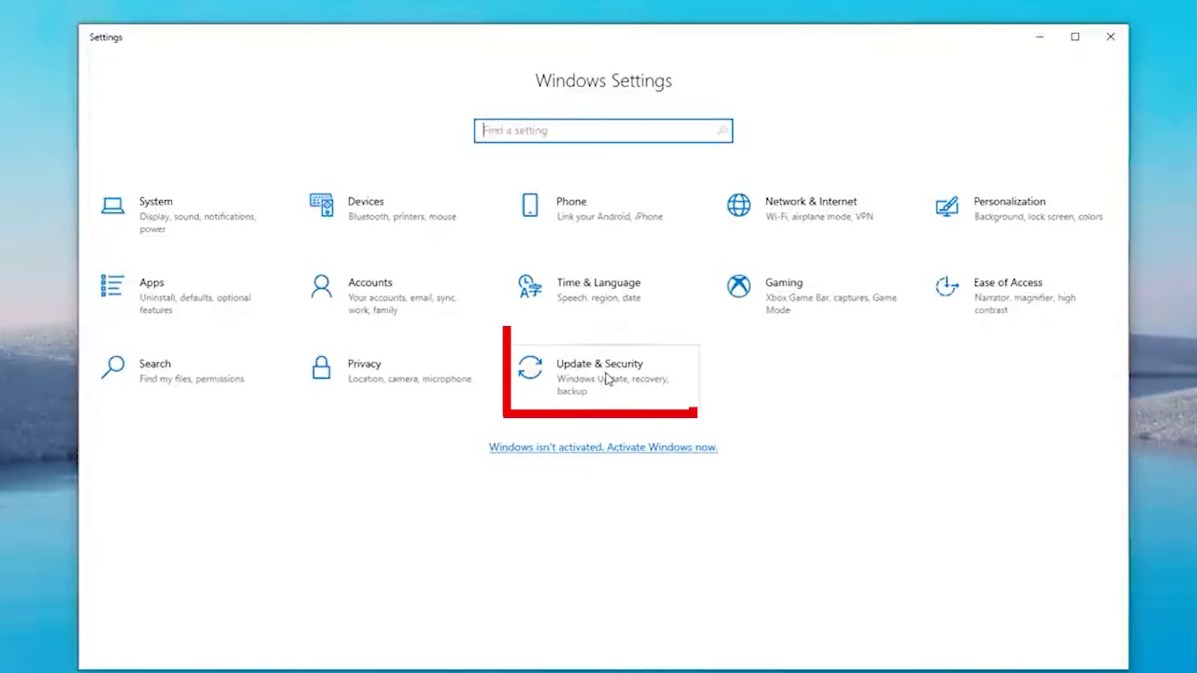
pyautogui.click(606, 377)
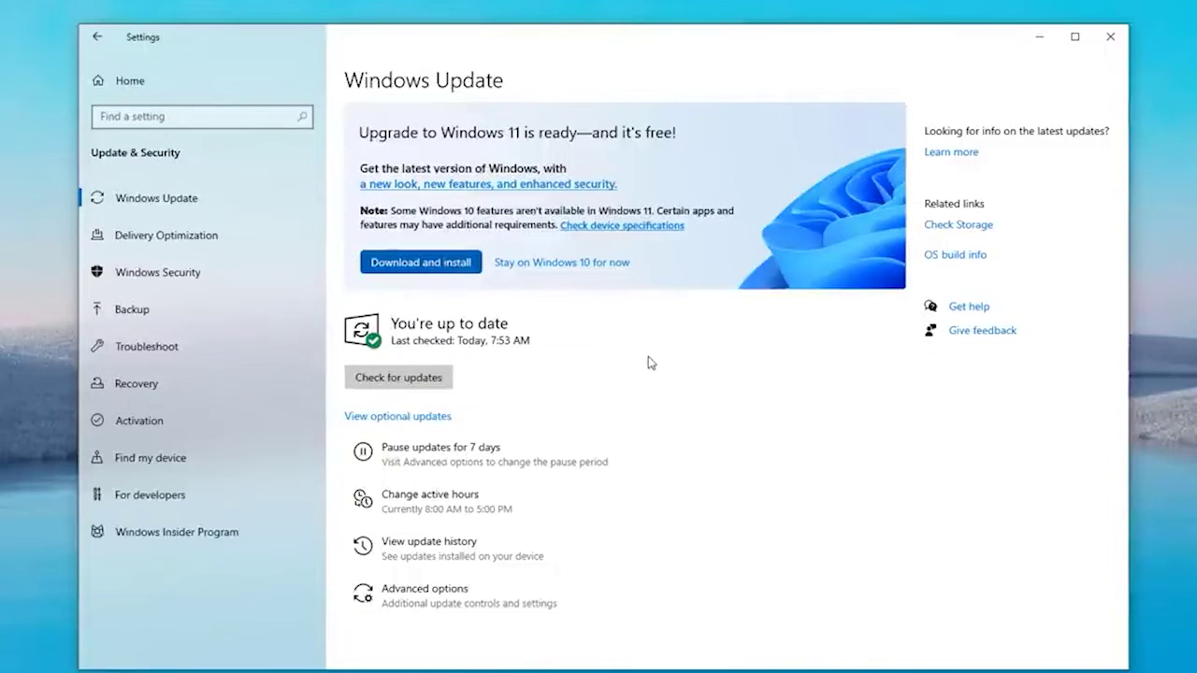
pyautogui.click(439, 267)
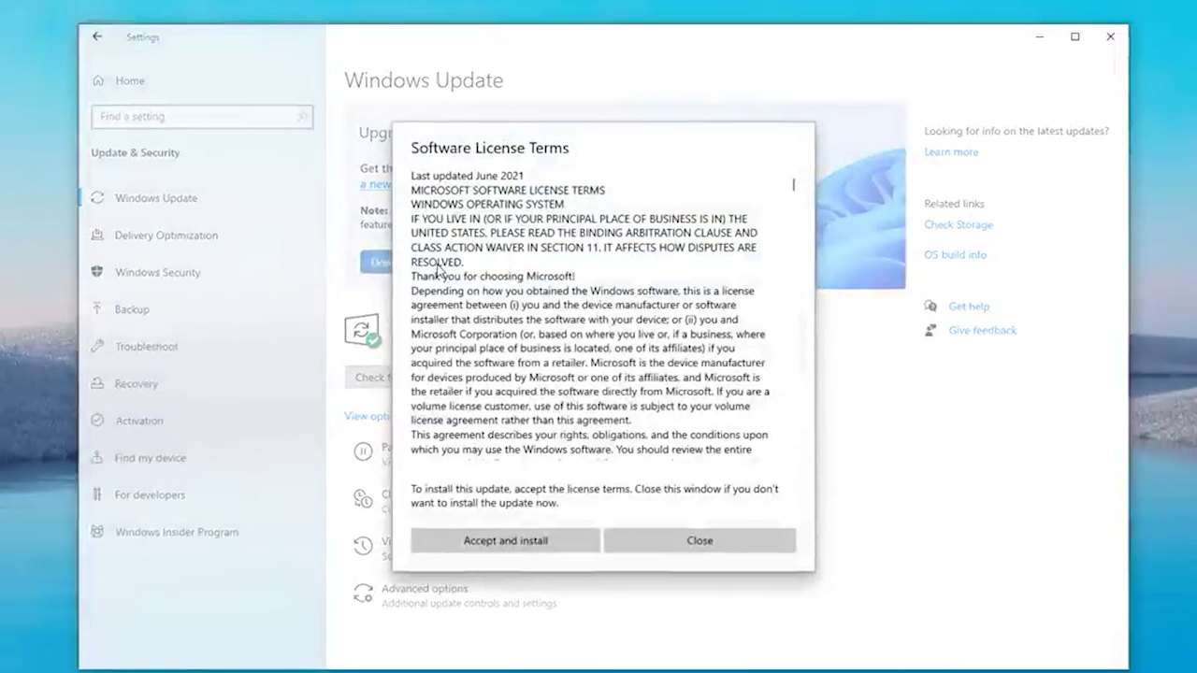
pyautogui.moveTo(790, 187); pyautogui.dragTo(790, 444)
pyautogui.click(538, 552)
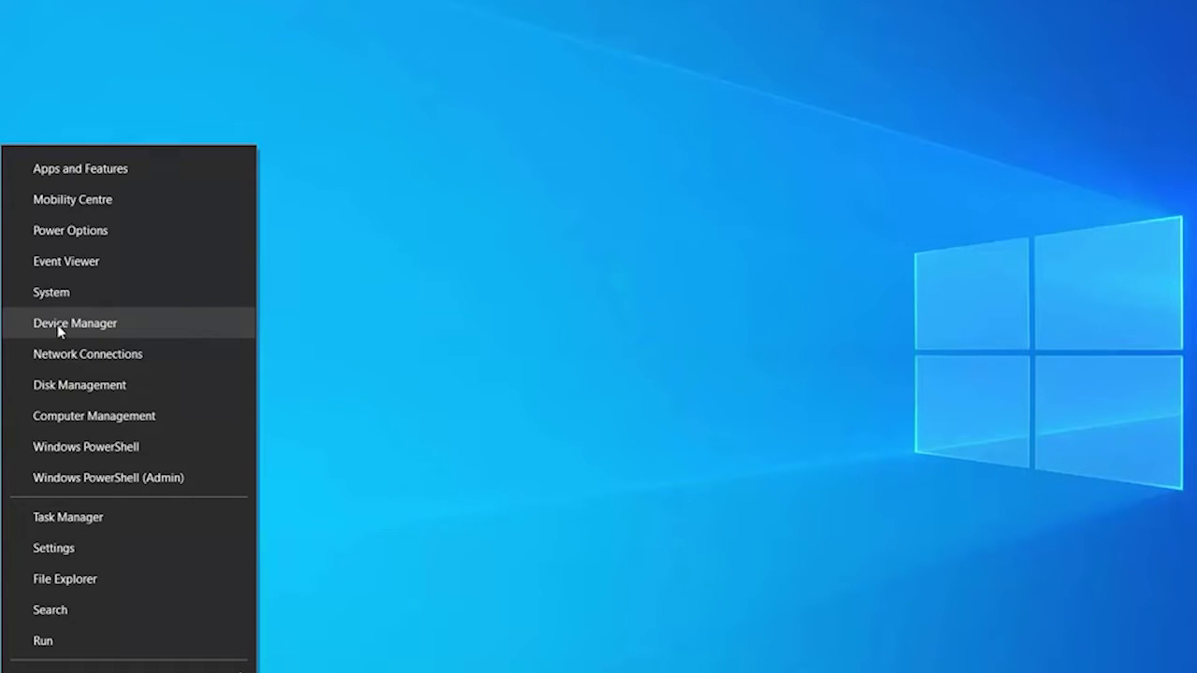
# Step: Update the NVIDIA GeForce MX130 display driver, letting Windows search online automatically
pyautogui.click(59, 325)
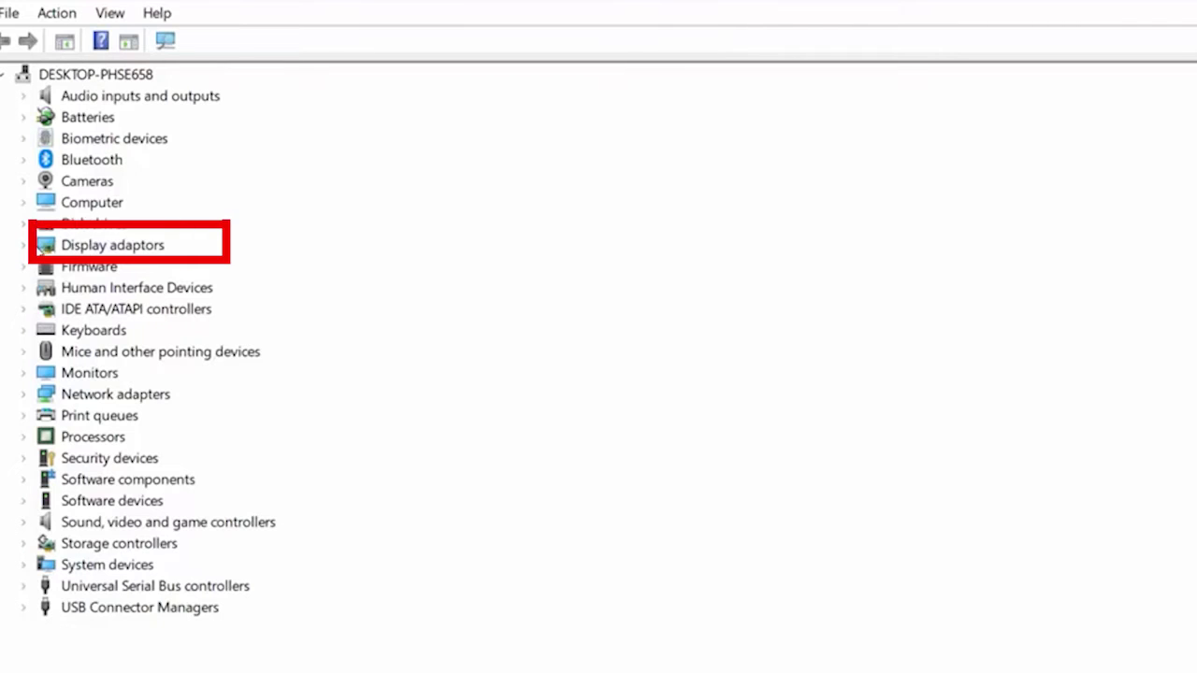
pyautogui.click(23, 246)
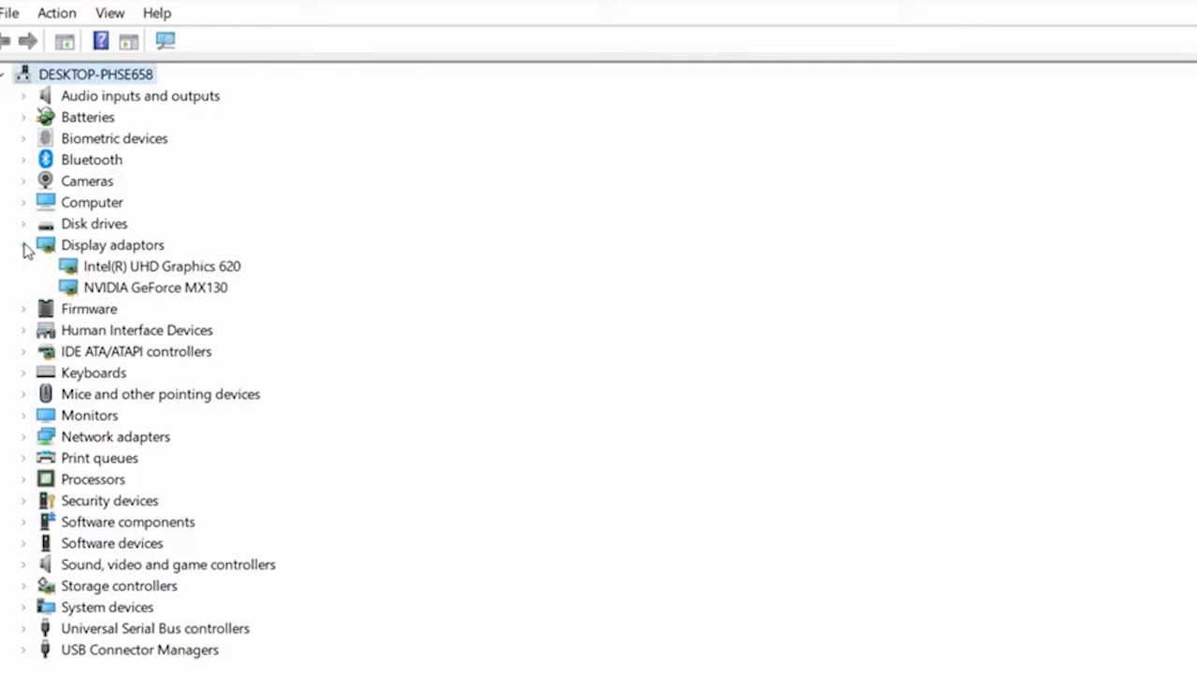
pyautogui.click(142, 296)
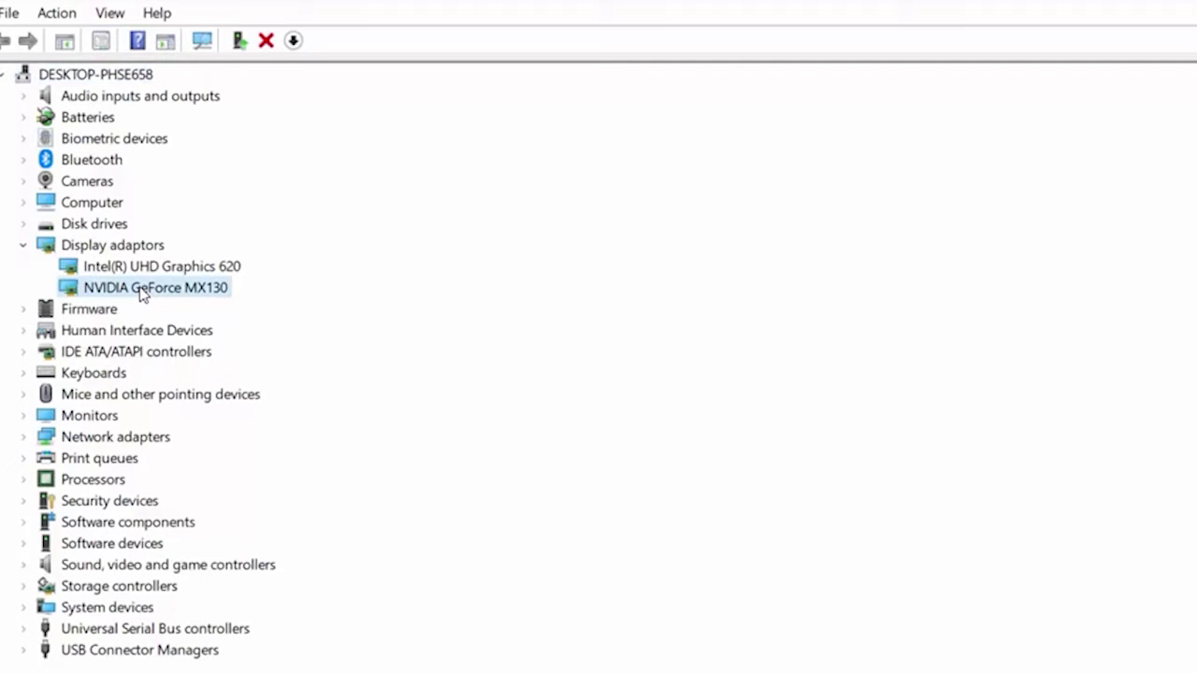
pyautogui.rightClick(143, 296)
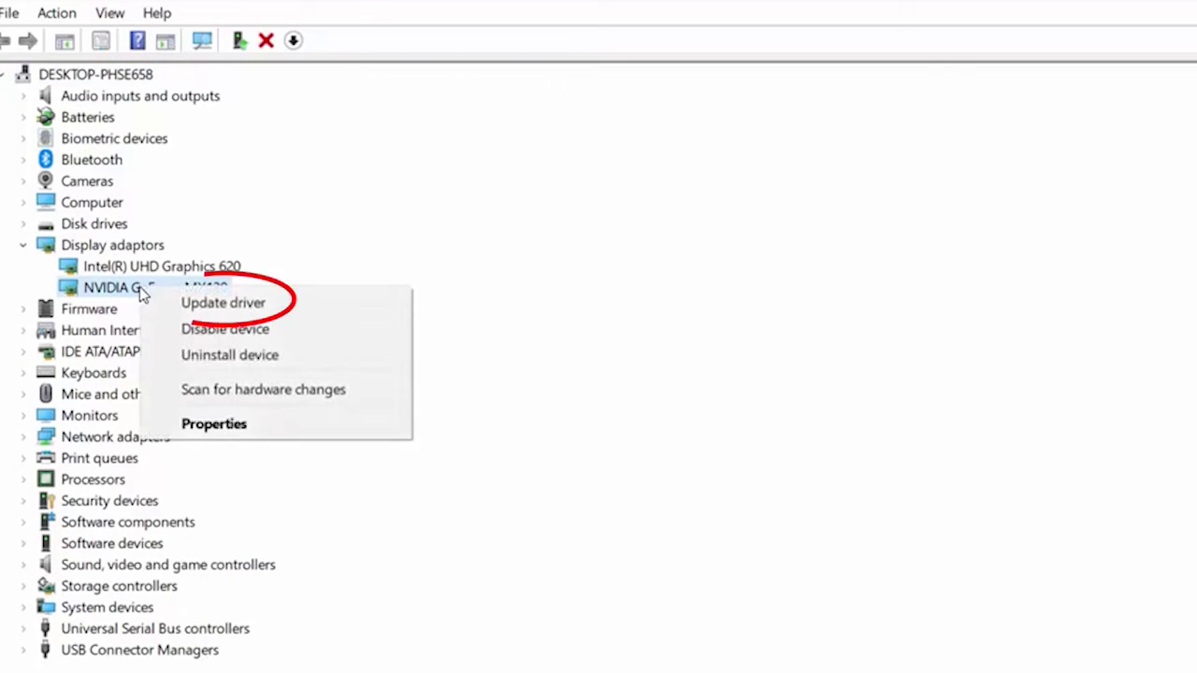
pyautogui.click(203, 307)
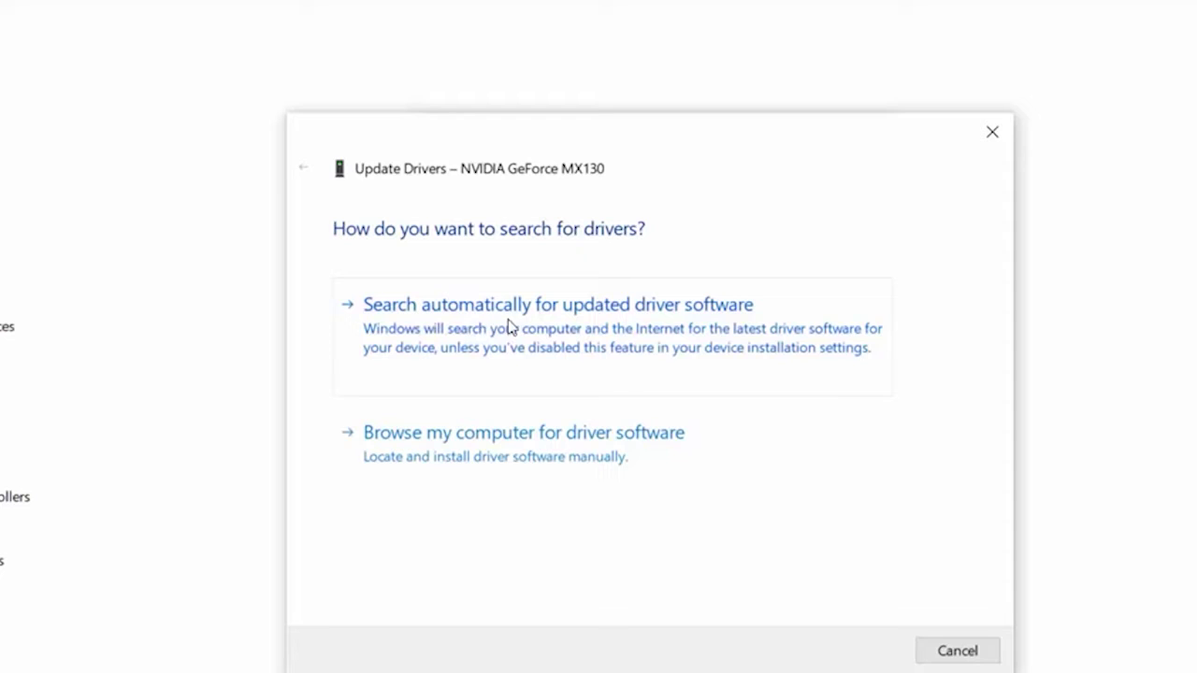
pyautogui.click(572, 323)
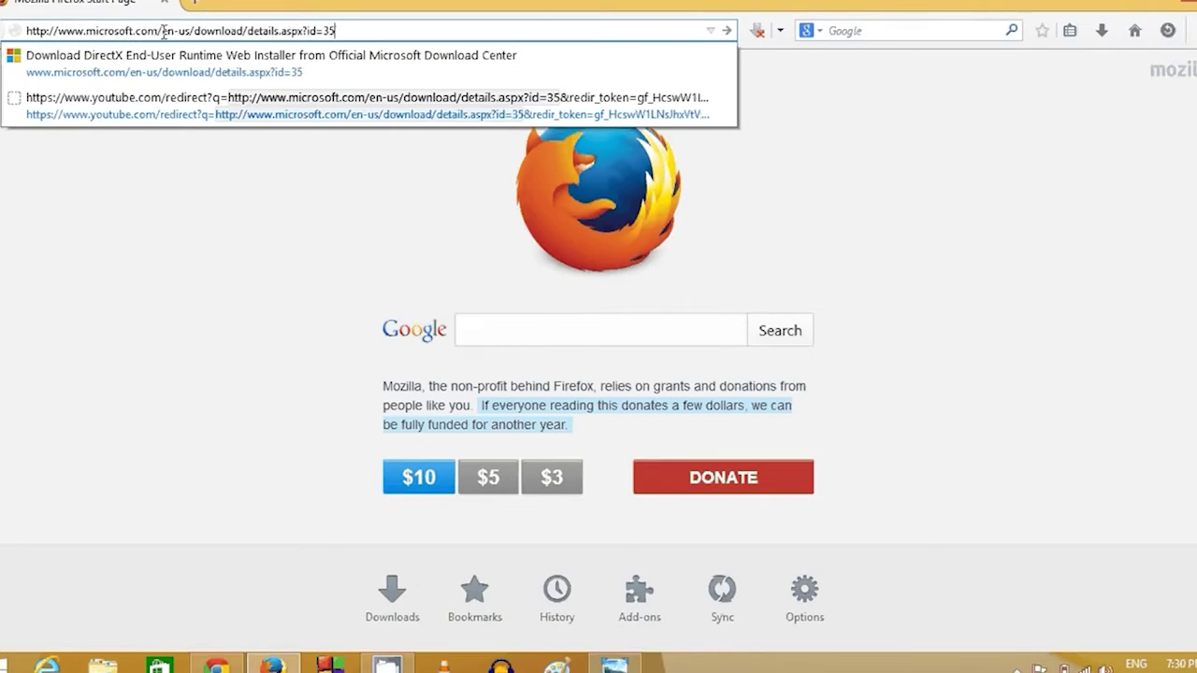
# Step: Download the DirectX End-User Runtime Web Installer, declining the bundled MSN homepage offer
pyautogui.press('Return')
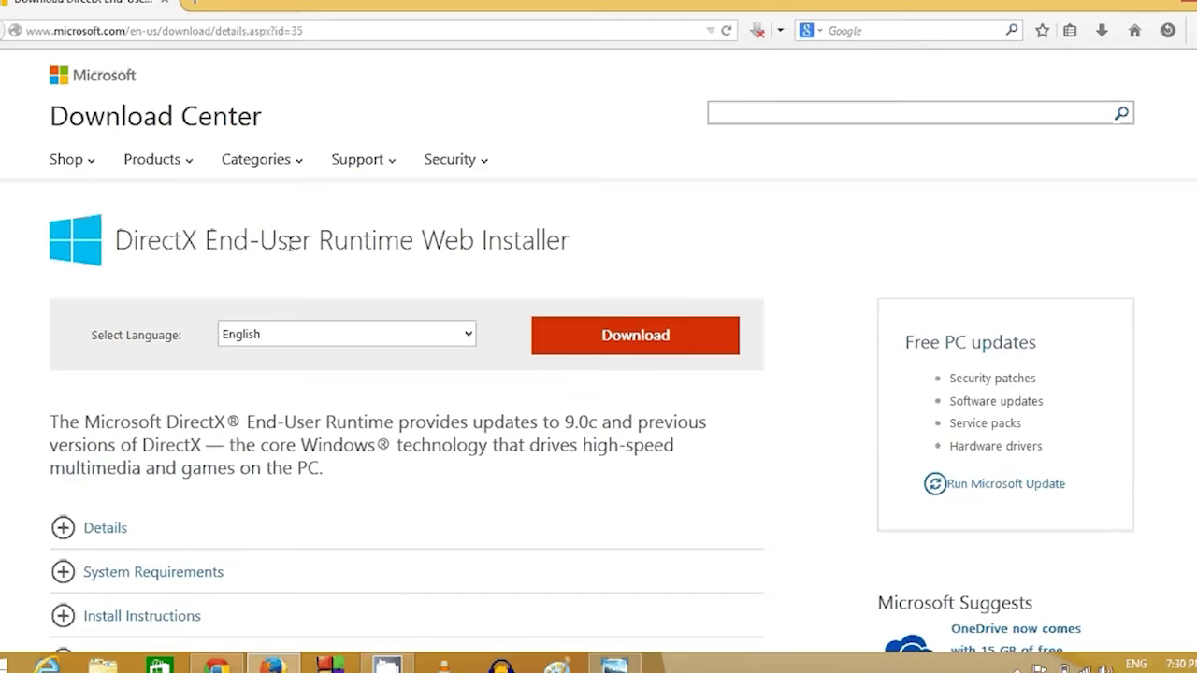
pyautogui.click(586, 343)
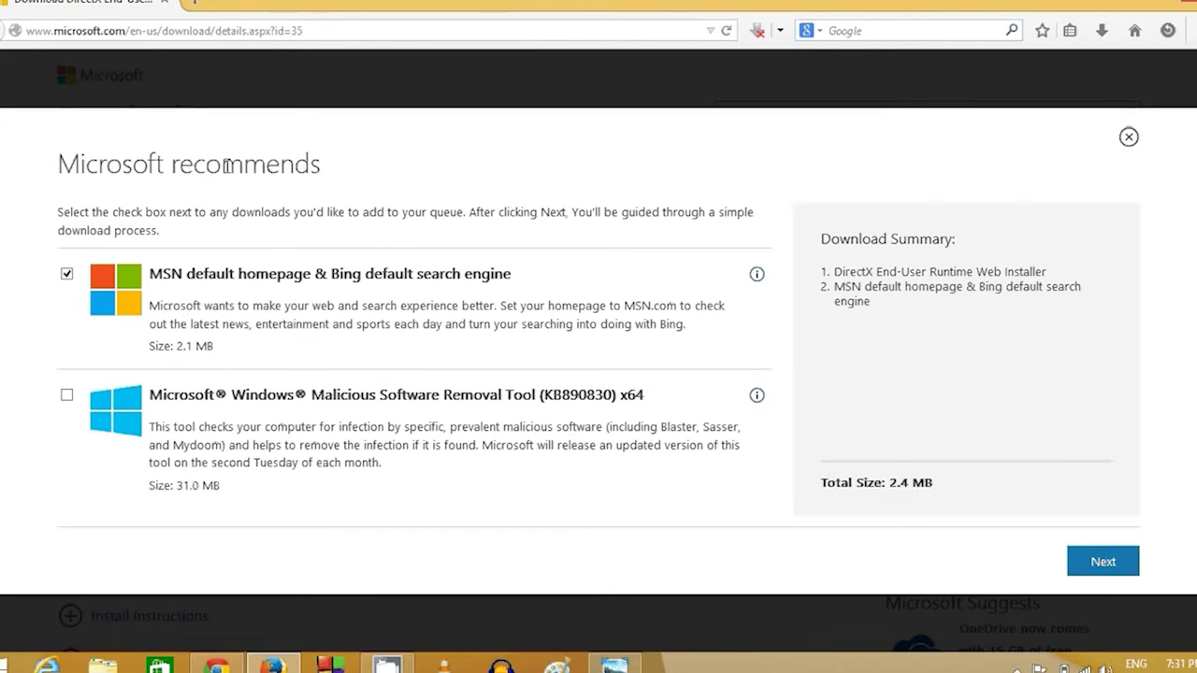
pyautogui.click(66, 273)
pyautogui.click(1050, 565)
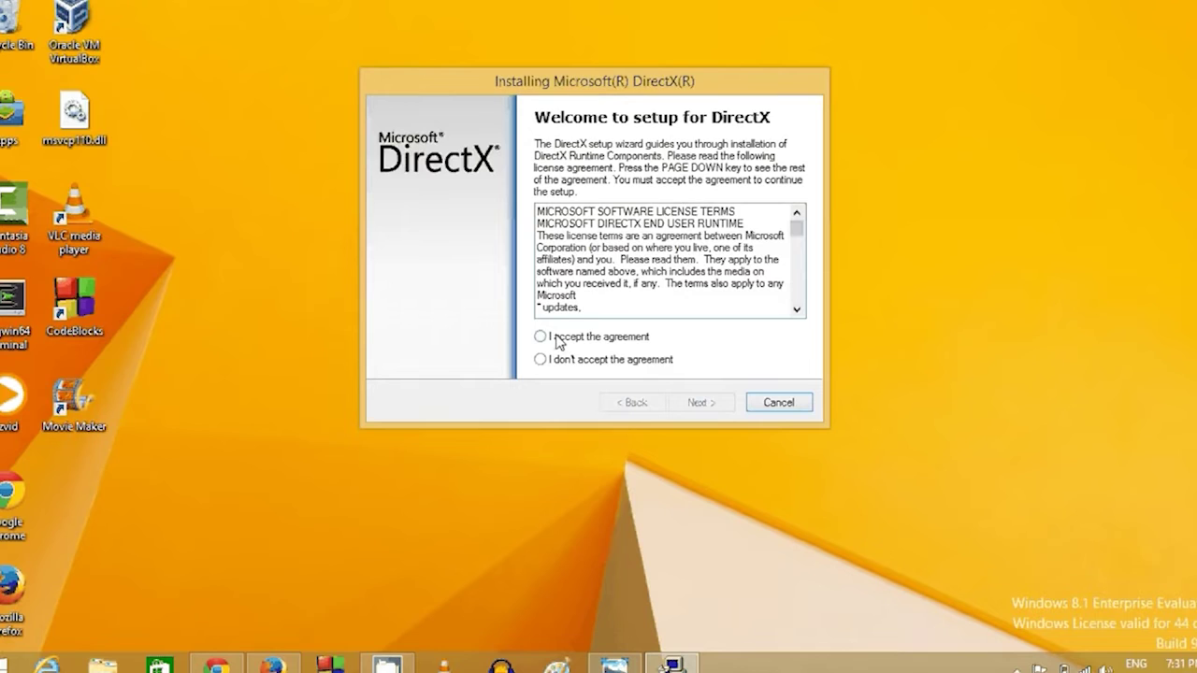
# Step: Scroll through the DirectX Setup license agreement
pyautogui.scroll(-10, 561, 251)
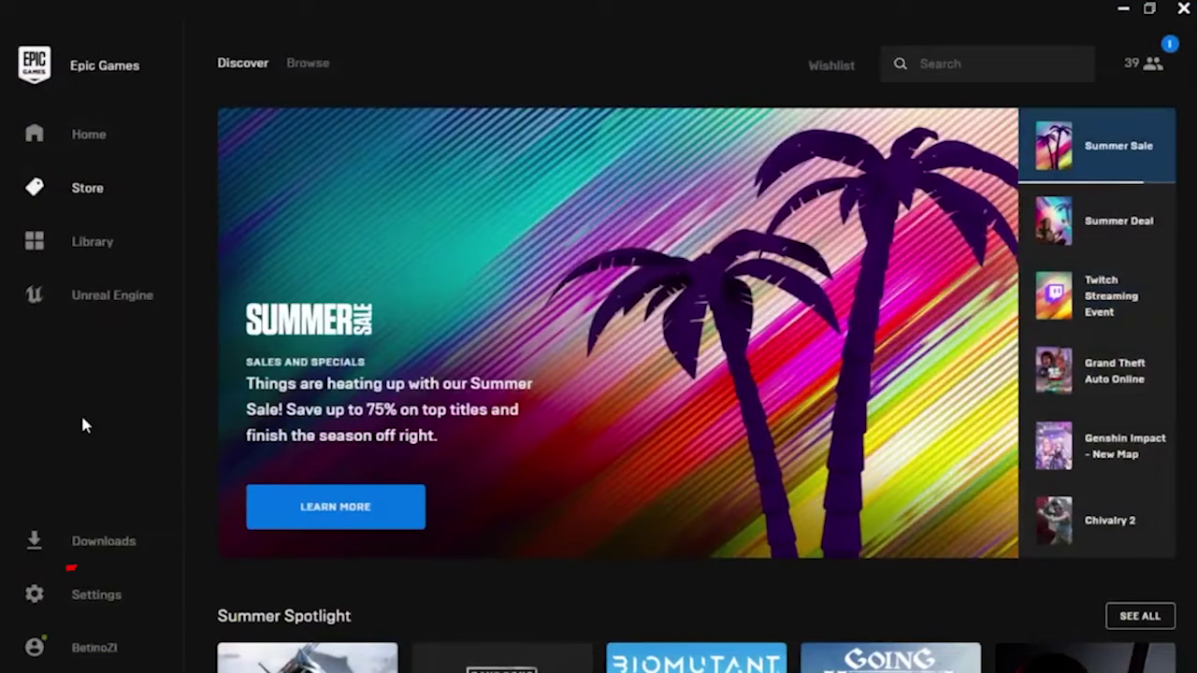
# Step: Enable Fortnite's Additional Command Line Arguments in the launcher settings and enter d3d11
pyautogui.click(86, 587)
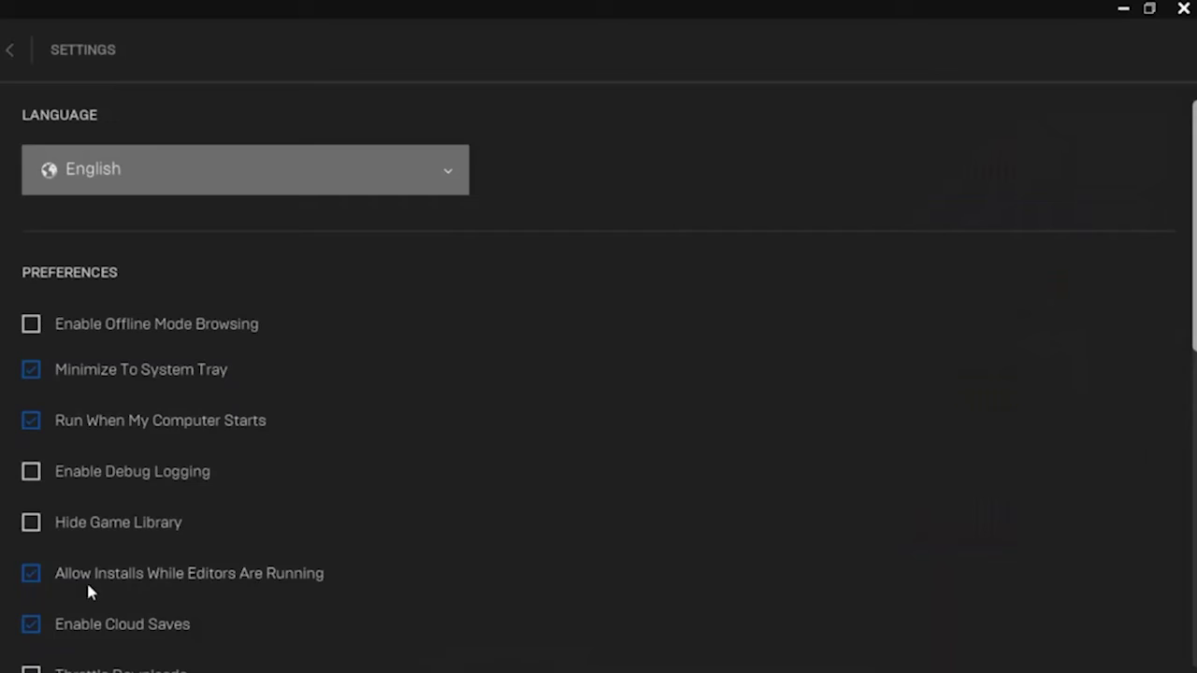
pyautogui.scroll(-2, 195, 470)
pyautogui.scroll(-5, 195, 440)
pyautogui.scroll(-3, 196, 436)
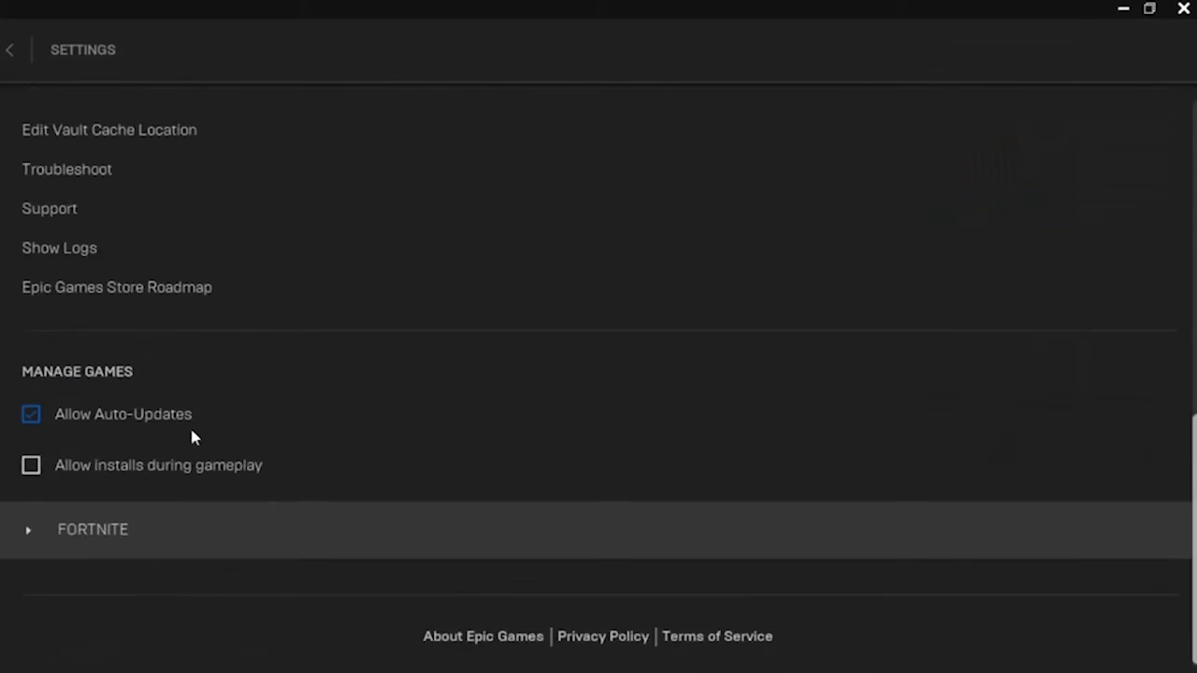
pyautogui.click(118, 521)
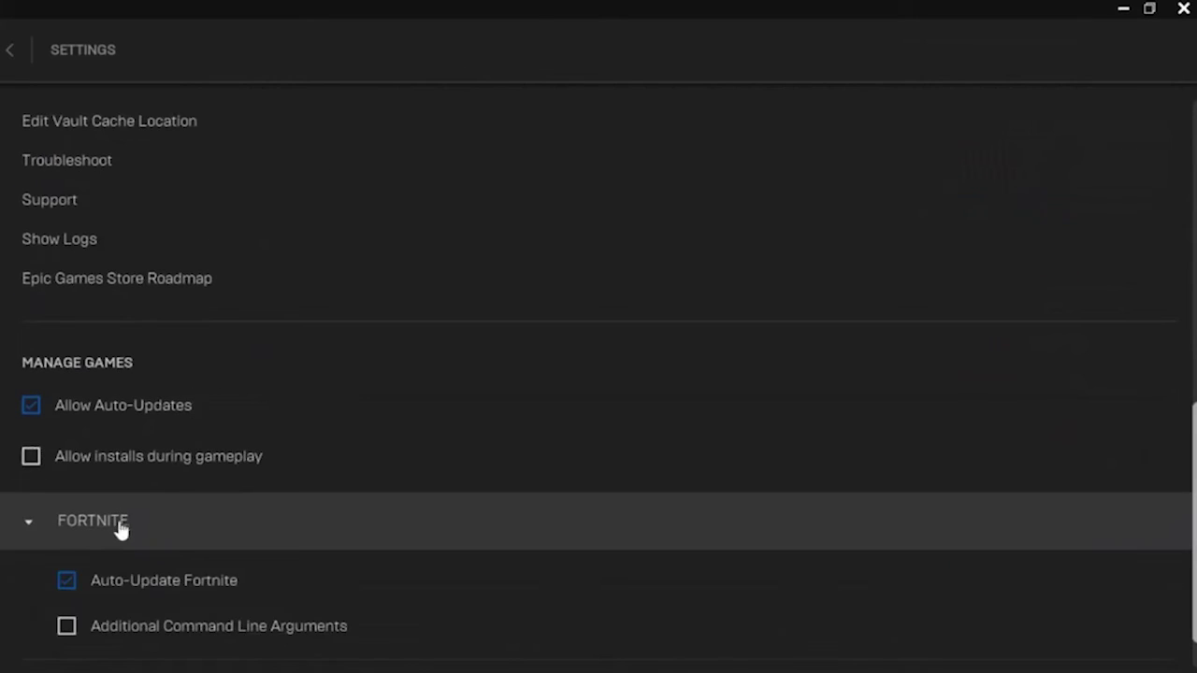
pyautogui.click(66, 626)
pyautogui.click(299, 619)
pyautogui.write('d3df')
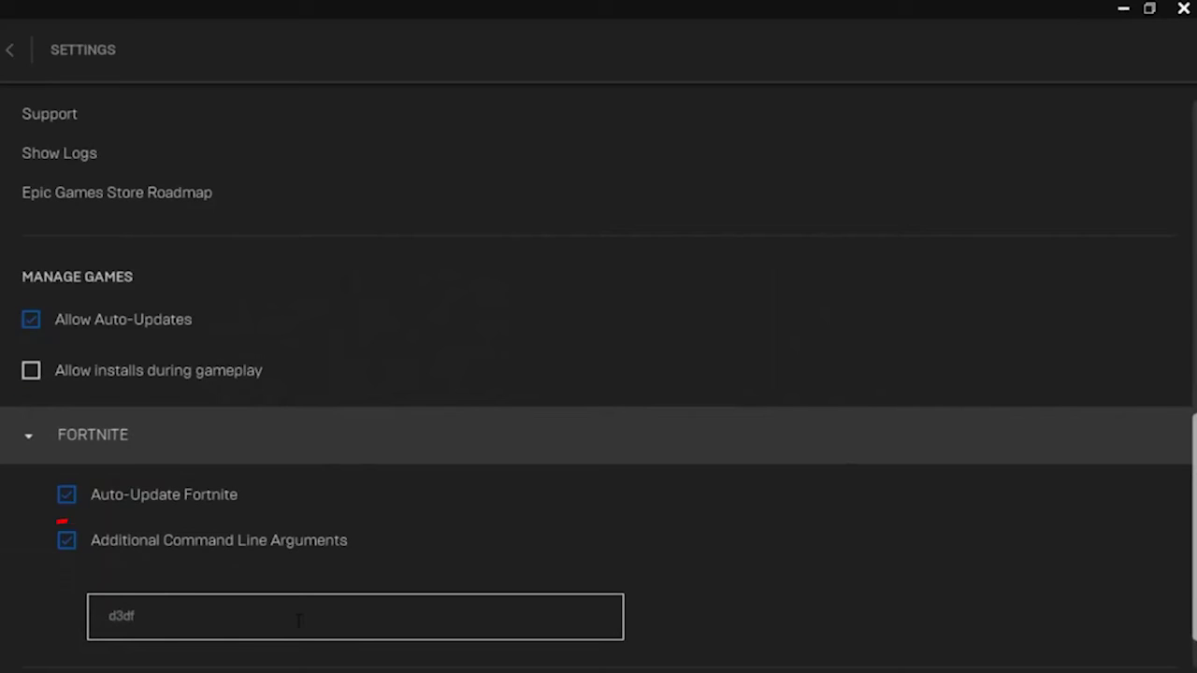
pyautogui.write('1')
pyautogui.write('1')
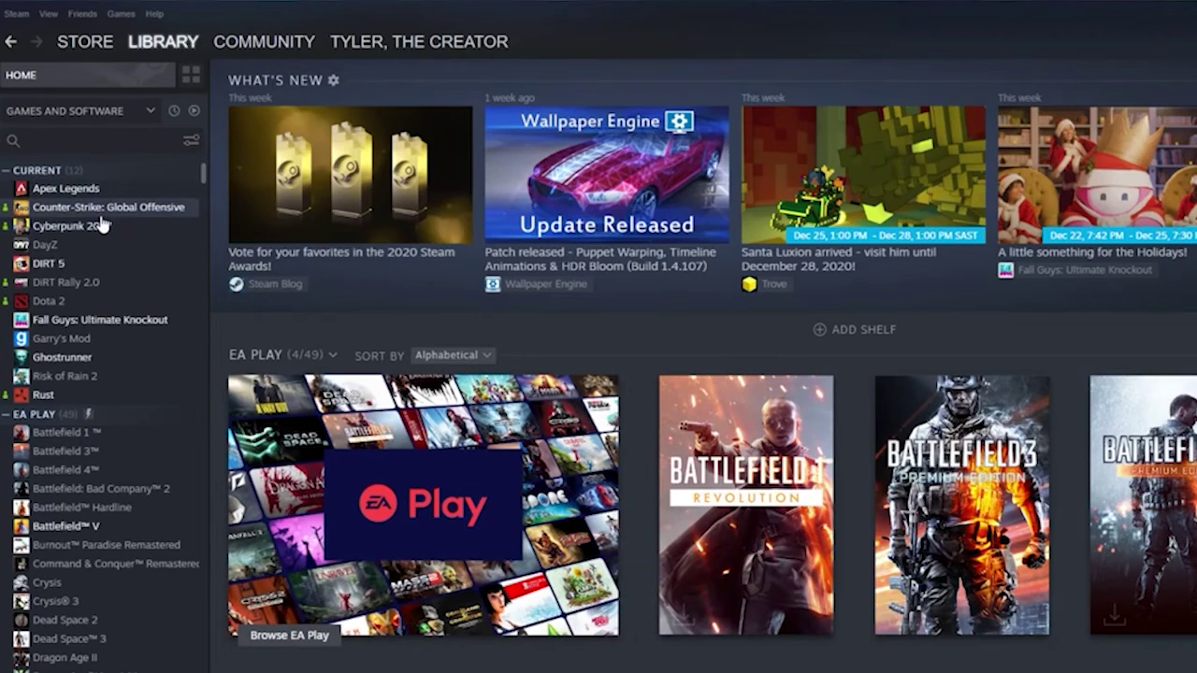
# Step: Replace Counter-Strike: Global Offensive's Steam launch options with just -dx11
pyautogui.click(103, 212)
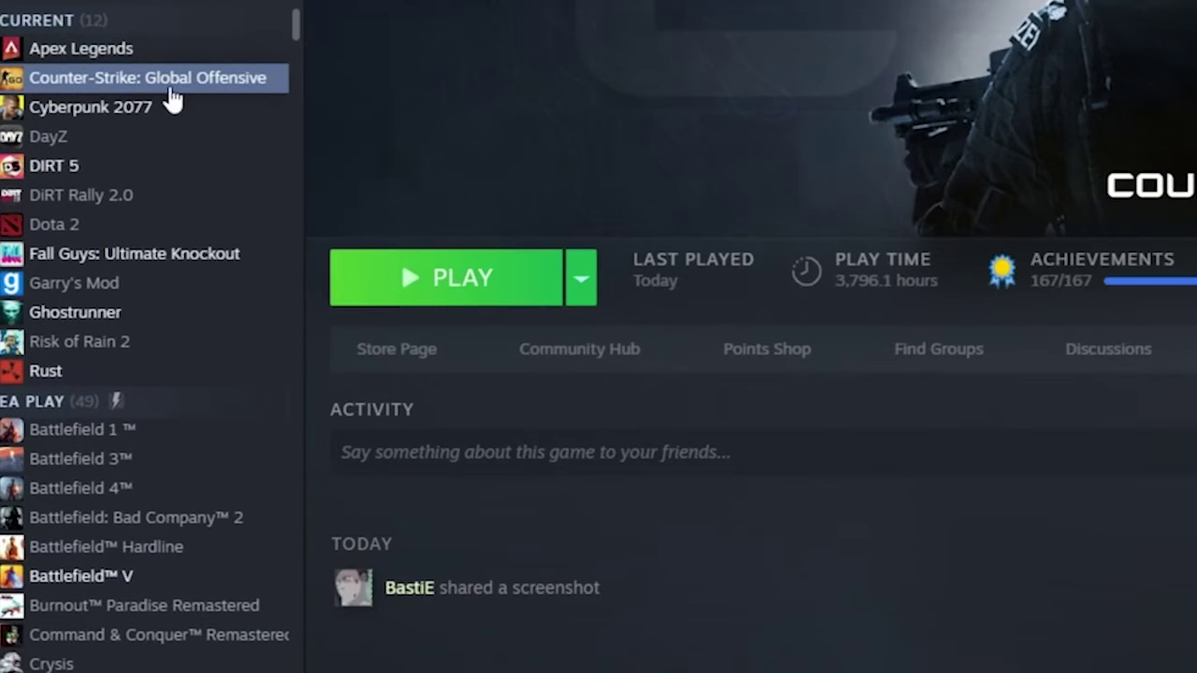
pyautogui.rightClick(170, 88)
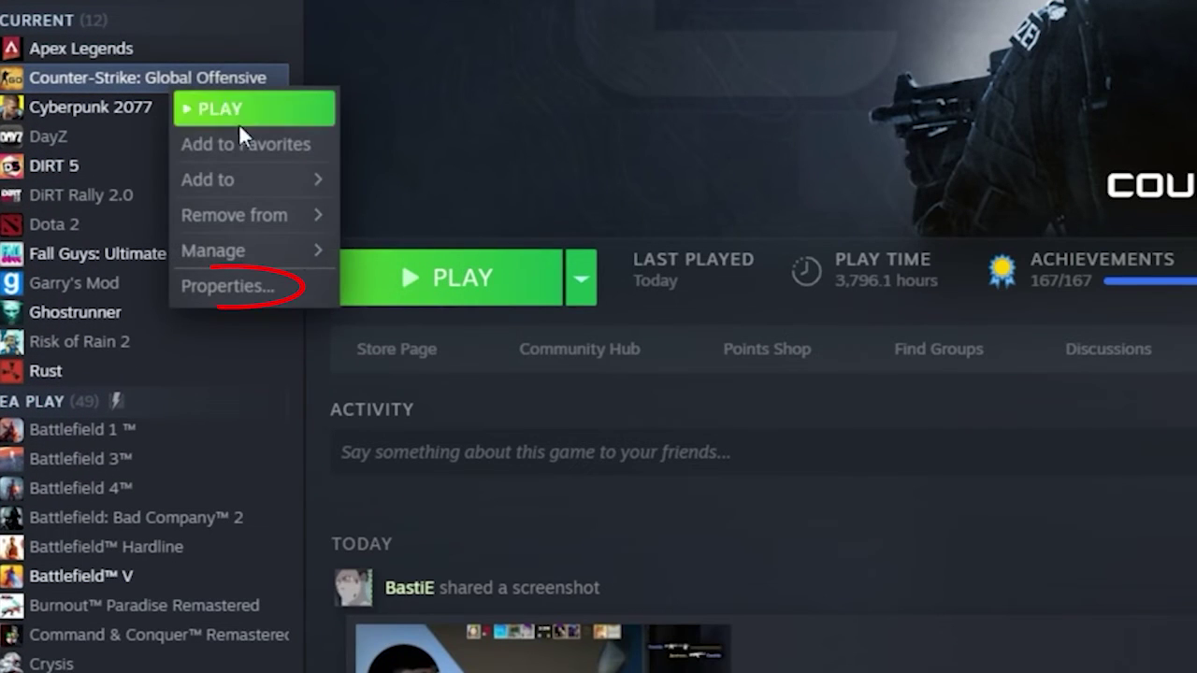
pyautogui.click(275, 295)
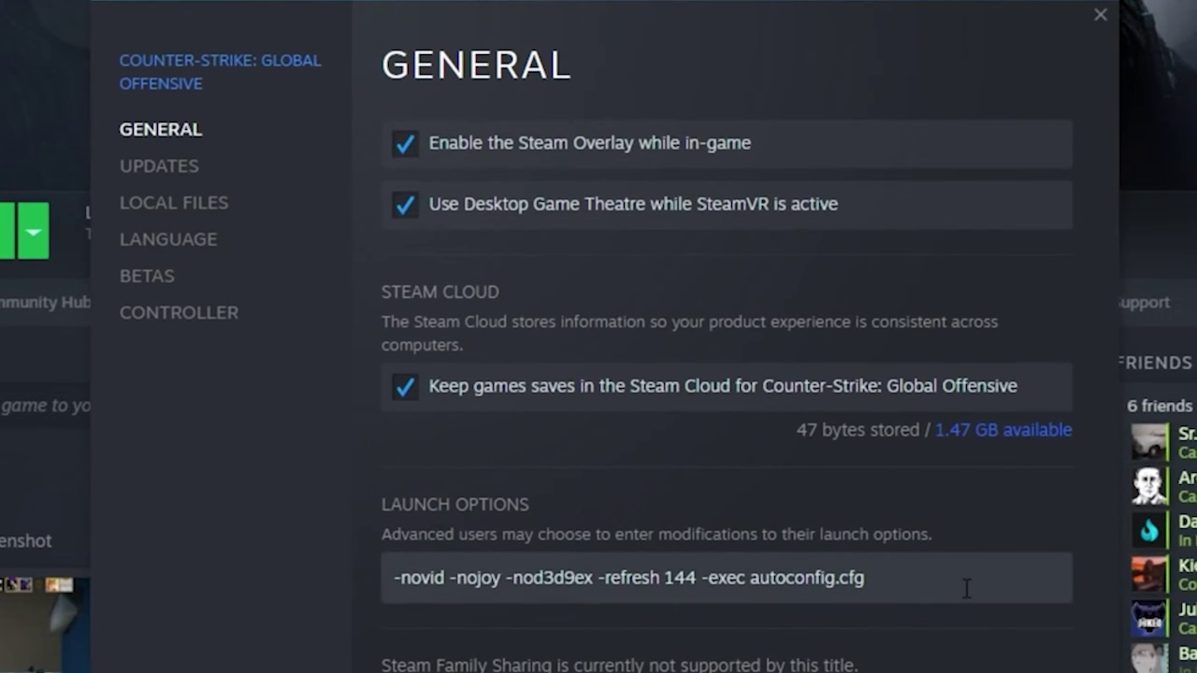
pyautogui.tripleClick(967, 588)
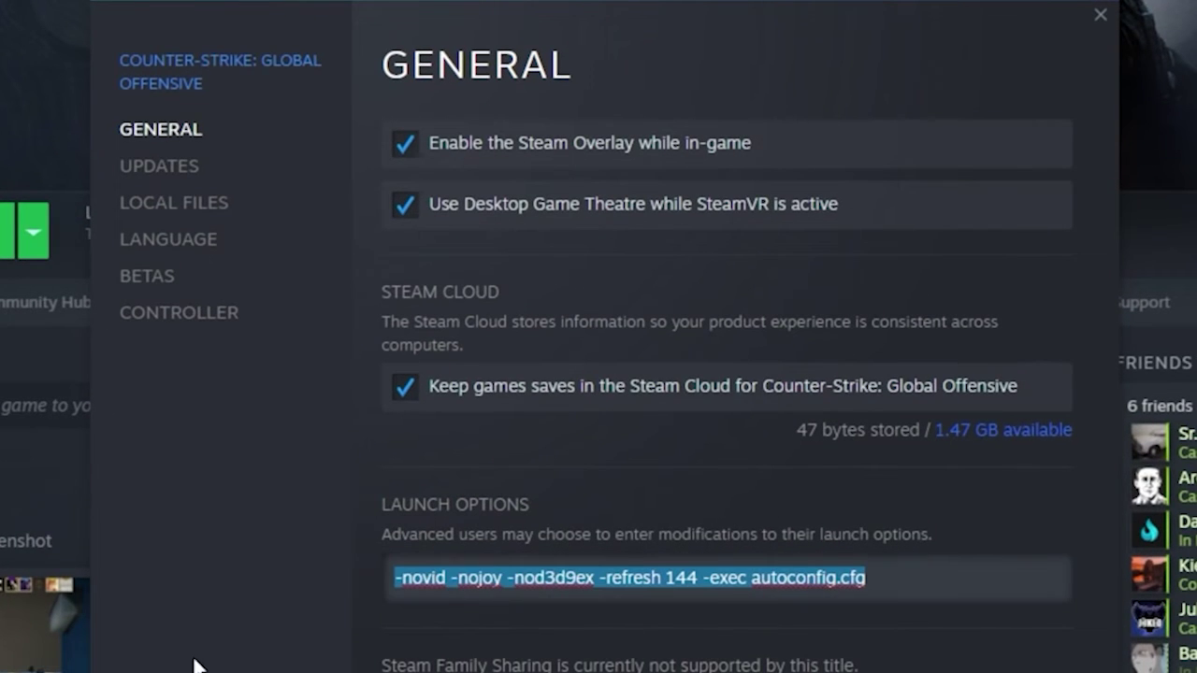
pyautogui.press('BackSpace')
pyautogui.write('-dx11')
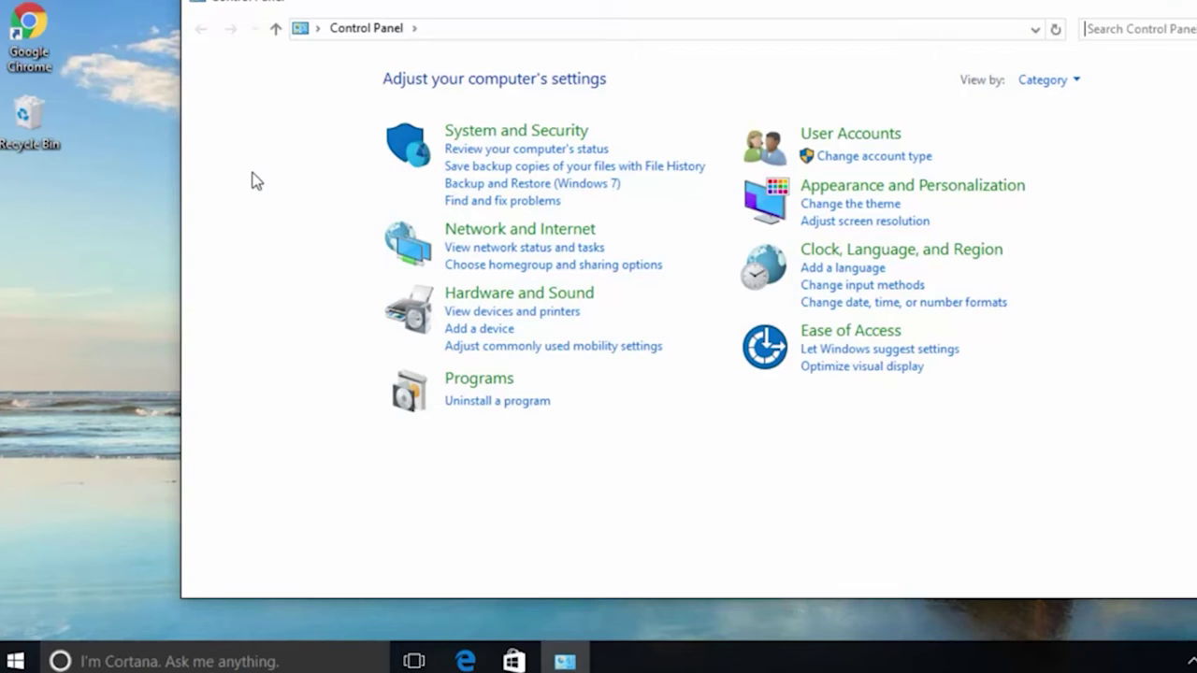
# Step: Uninstall Microsoft Visual C++ 2015 Redistributable (x64) from the installed programs list
pyautogui.click(472, 402)
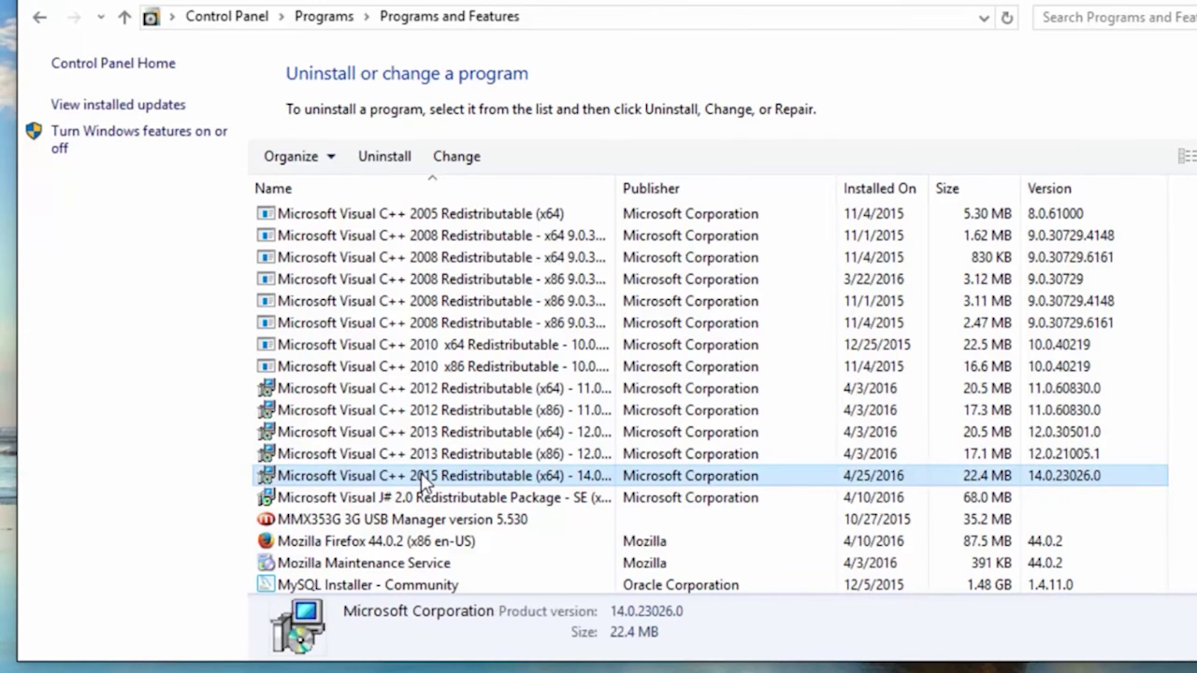
pyautogui.rightClick(421, 478)
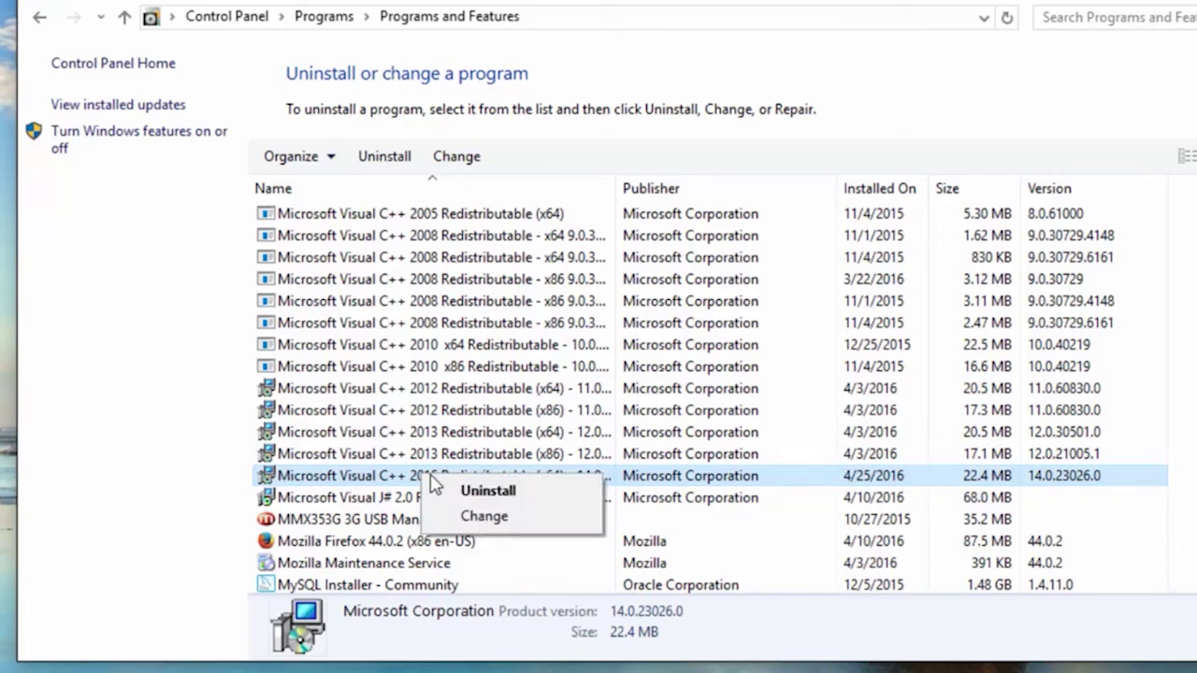
pyautogui.click(505, 493)
pyautogui.click(722, 434)
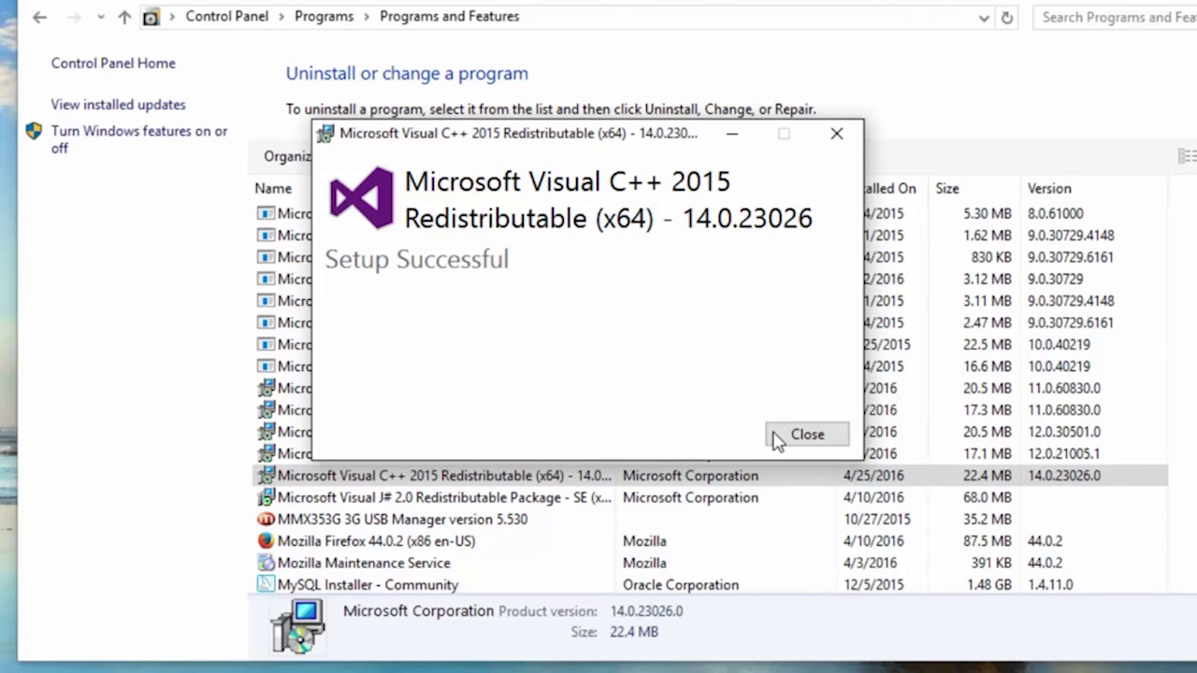
pyautogui.click(806, 434)
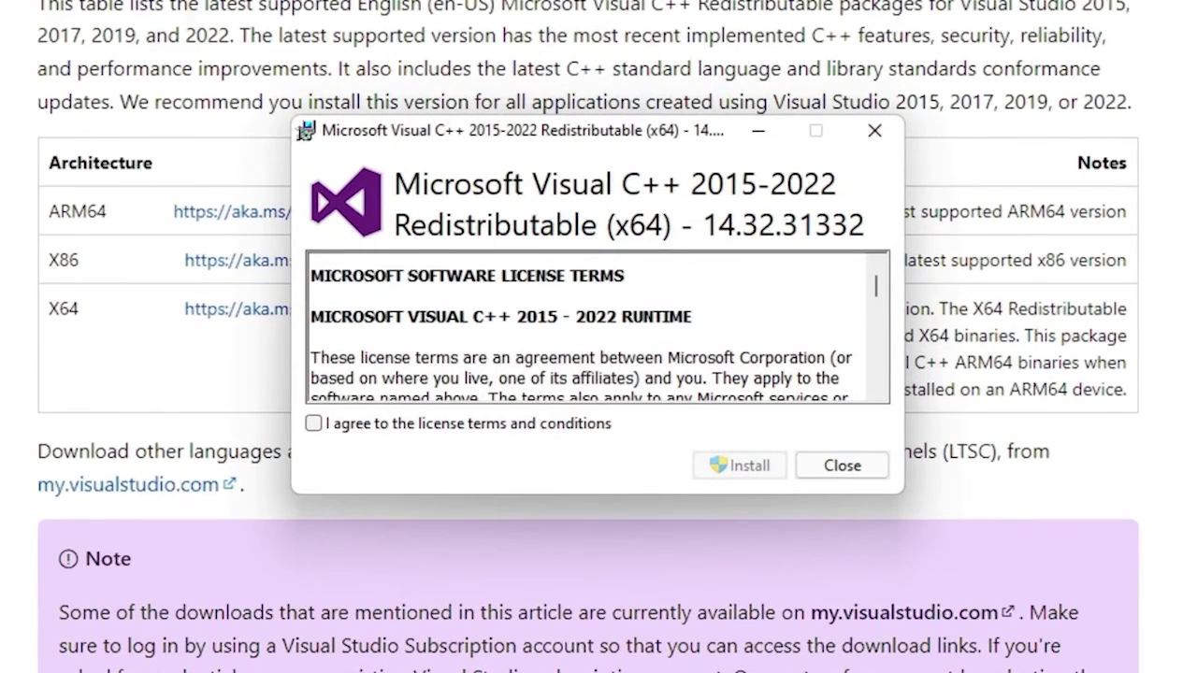
# Step: Install Visual C++ 2015-2022 Redistributable (x64) 14.32.31332, approving UAC, then close setup
pyautogui.click(314, 425)
pyautogui.click(760, 478)
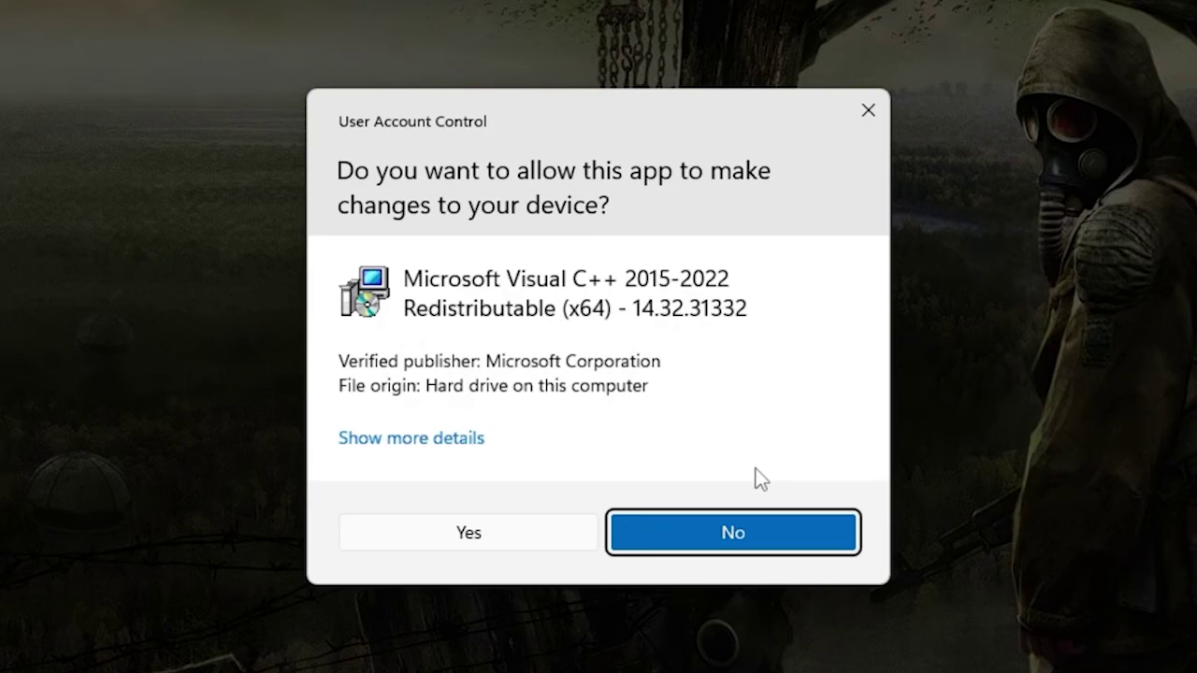
pyautogui.click(492, 540)
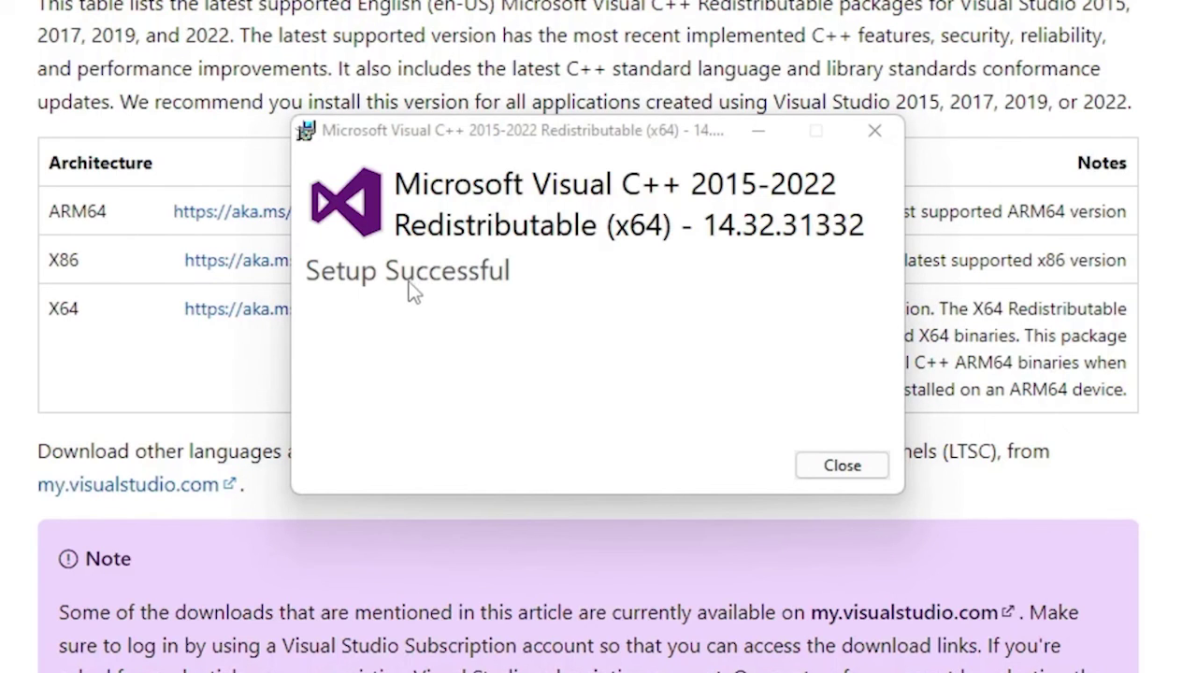
pyautogui.click(843, 467)
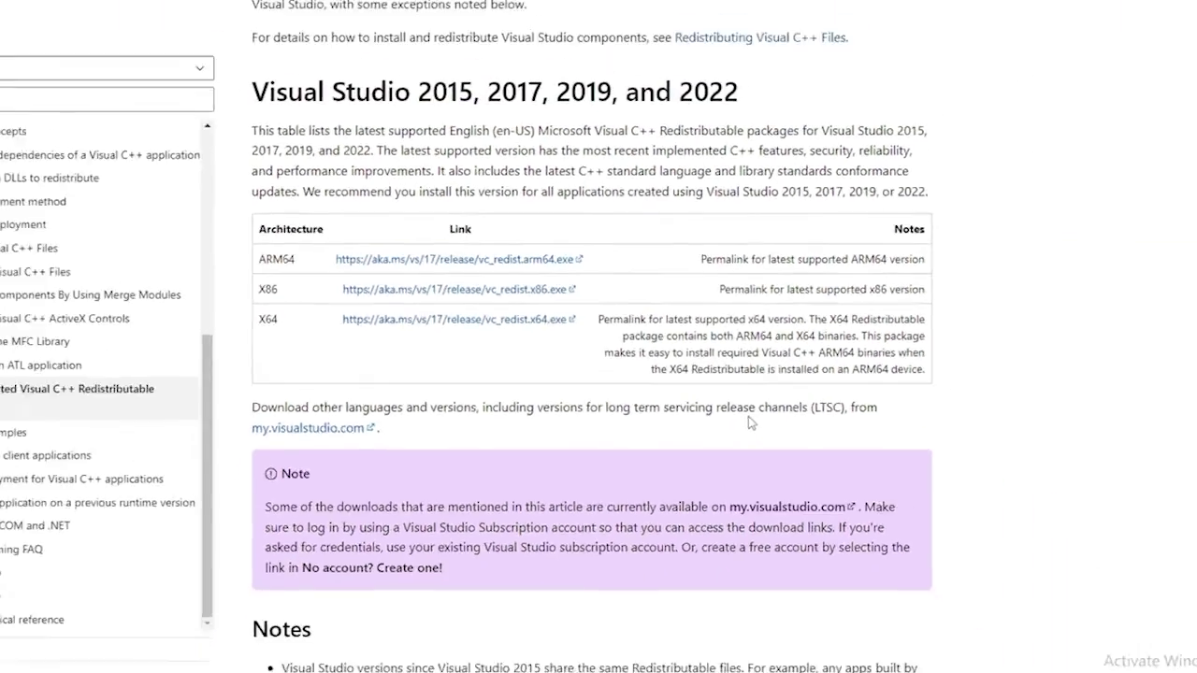